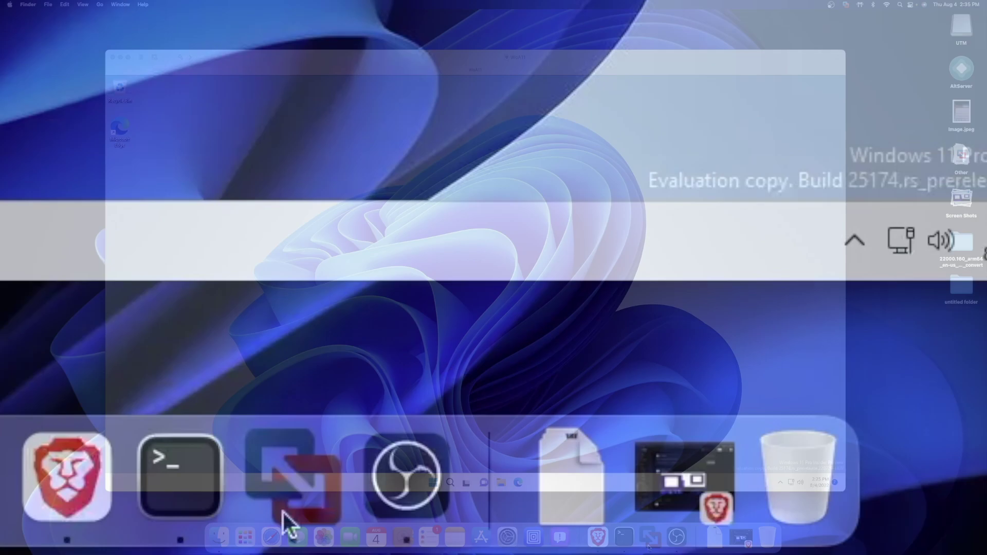
pyautogui.rightClick(649, 537)
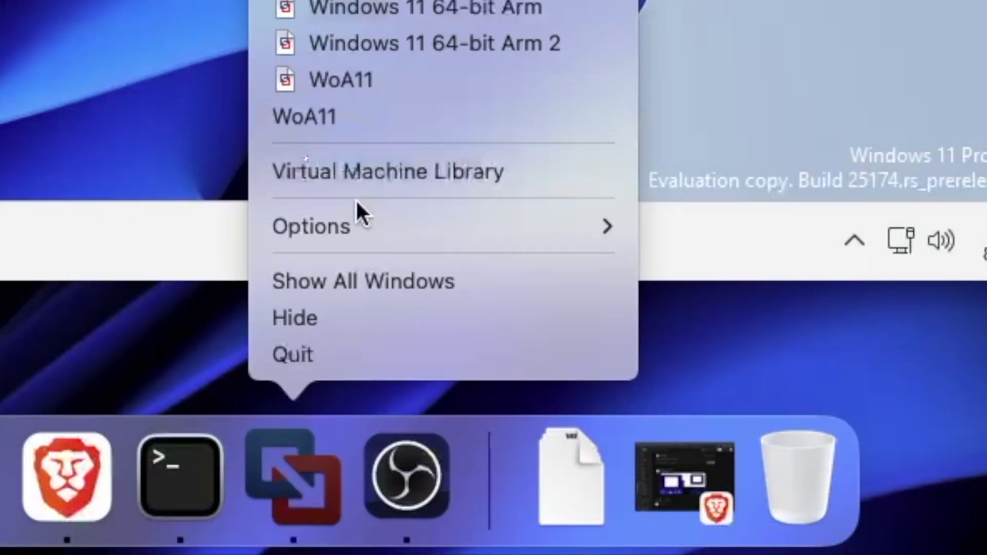
pyautogui.click(359, 167)
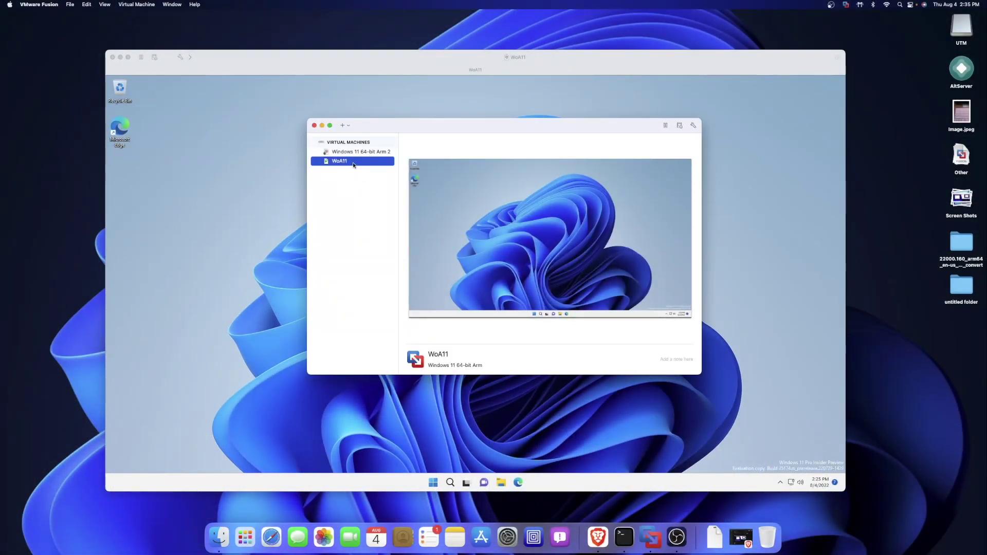
pyautogui.click(344, 126)
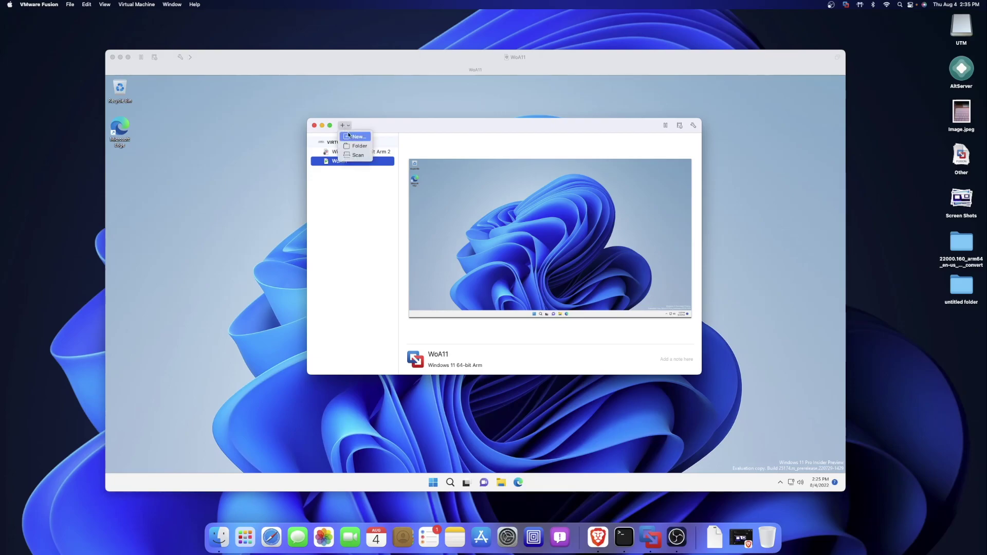
pyautogui.click(359, 138)
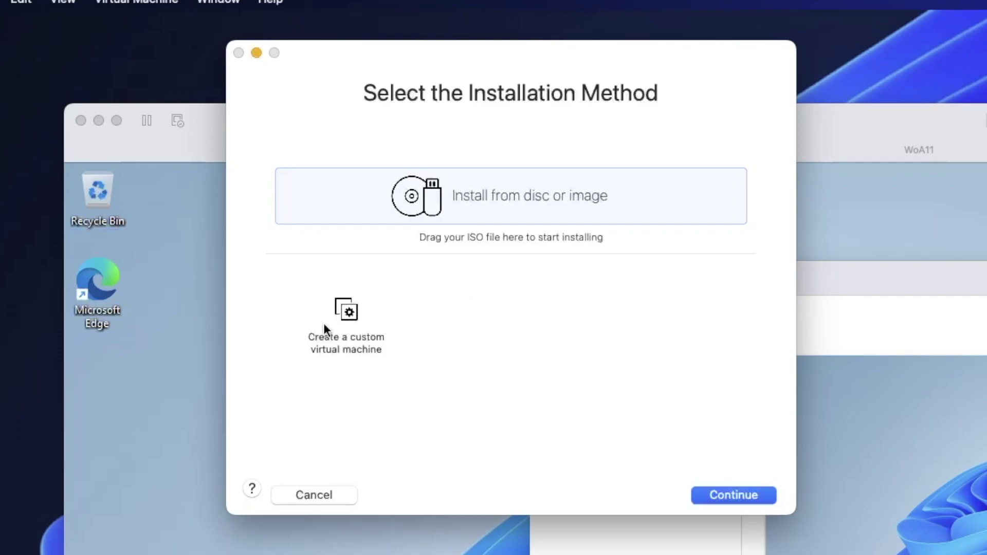
pyautogui.click(341, 322)
pyautogui.doubleClick(342, 322)
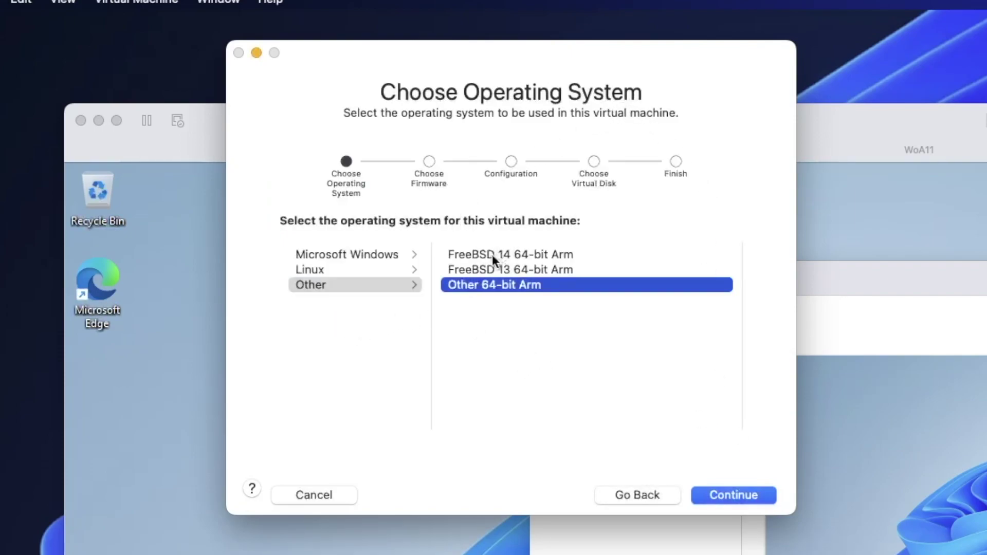
pyautogui.click(382, 256)
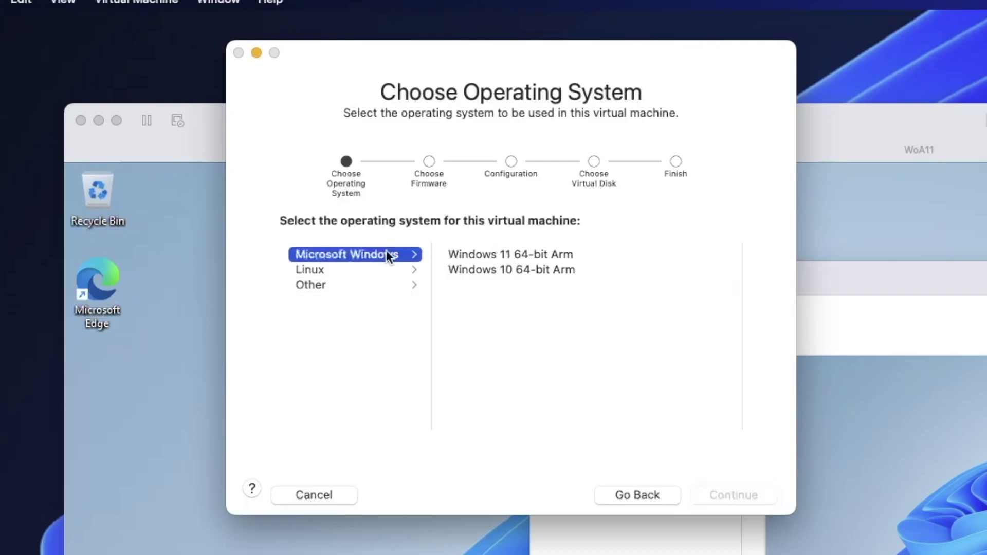
pyautogui.click(514, 256)
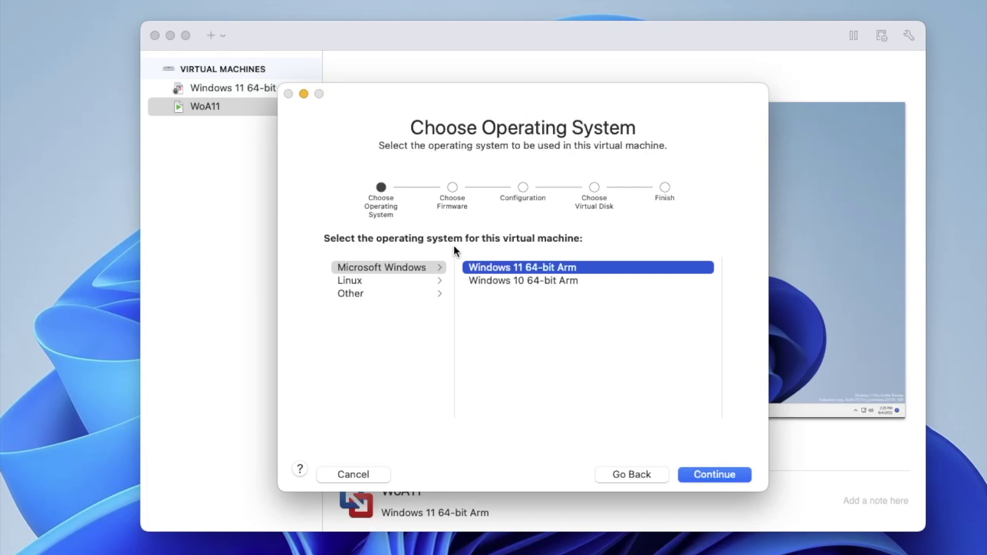
pyautogui.click(378, 300)
pyautogui.click(380, 297)
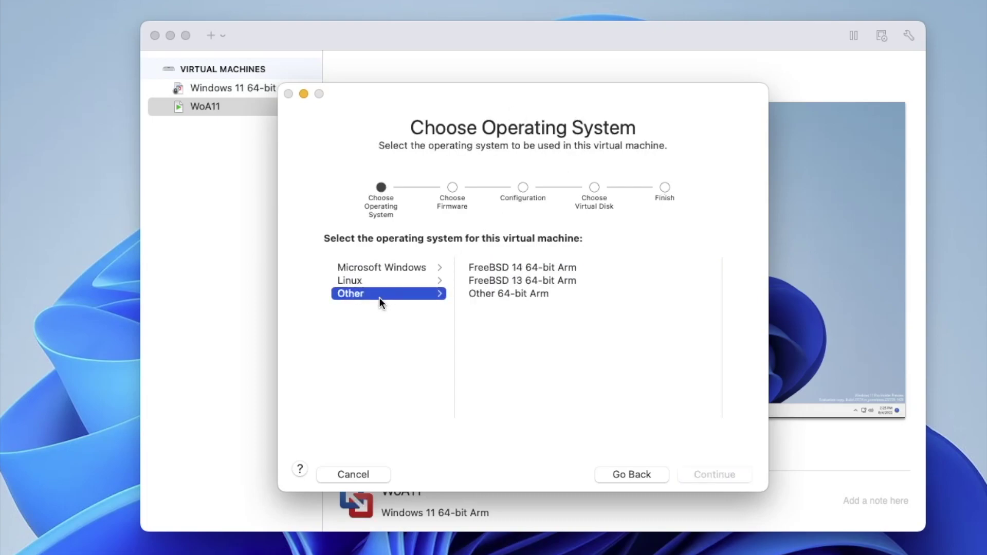
pyautogui.click(507, 293)
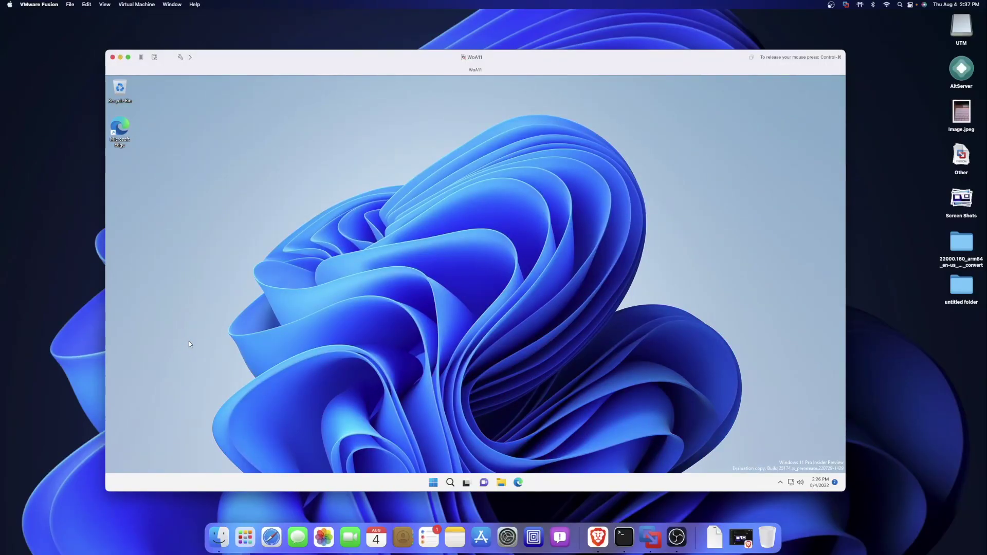
# Open File Explorer inside the Windows VM and show the drives under This PC
pyautogui.press('ctrl+super')
pyautogui.click(142, 7)
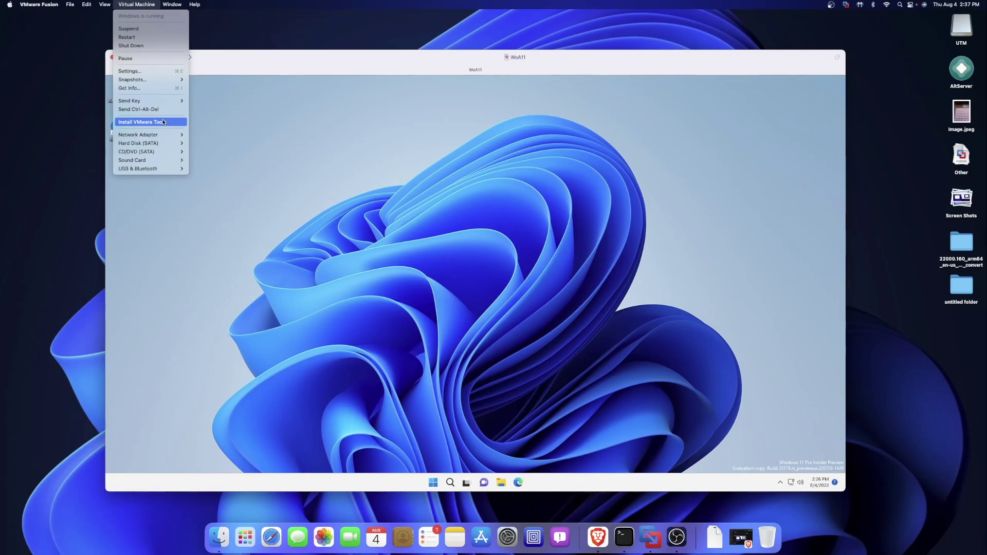
pyautogui.click(500, 482)
pyautogui.click(500, 482)
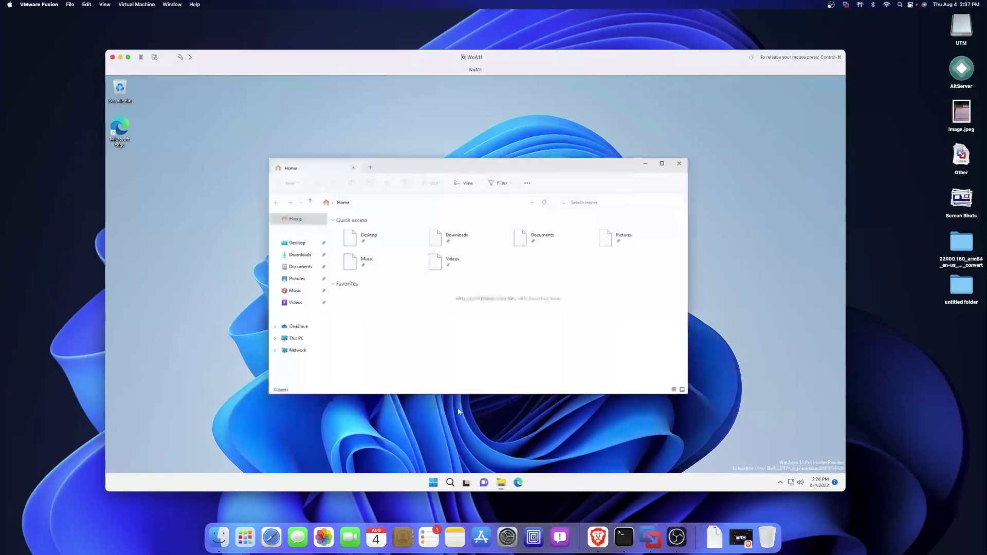
pyautogui.click(289, 340)
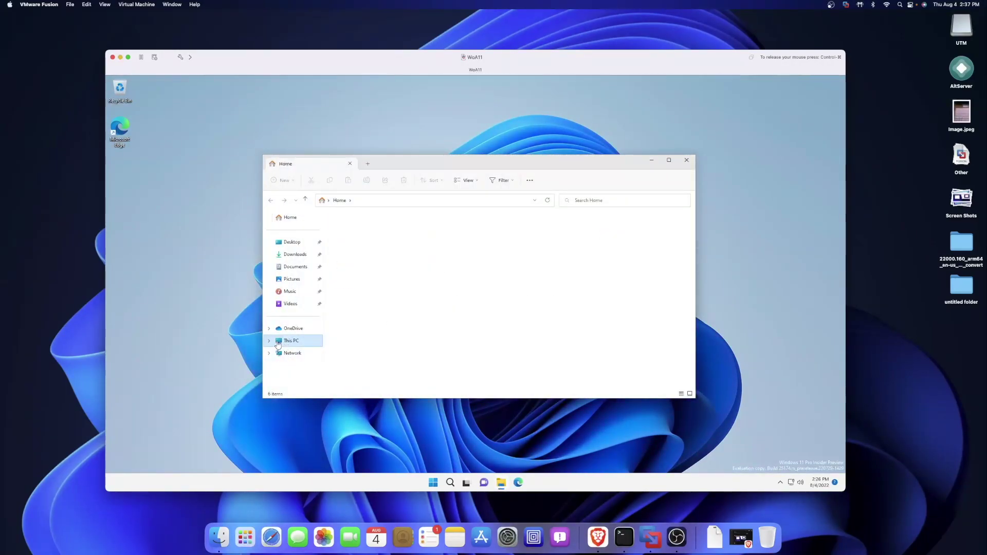
# Choose Install VMware Tools from the Virtual Machine menu
pyautogui.press('ctrl+super')
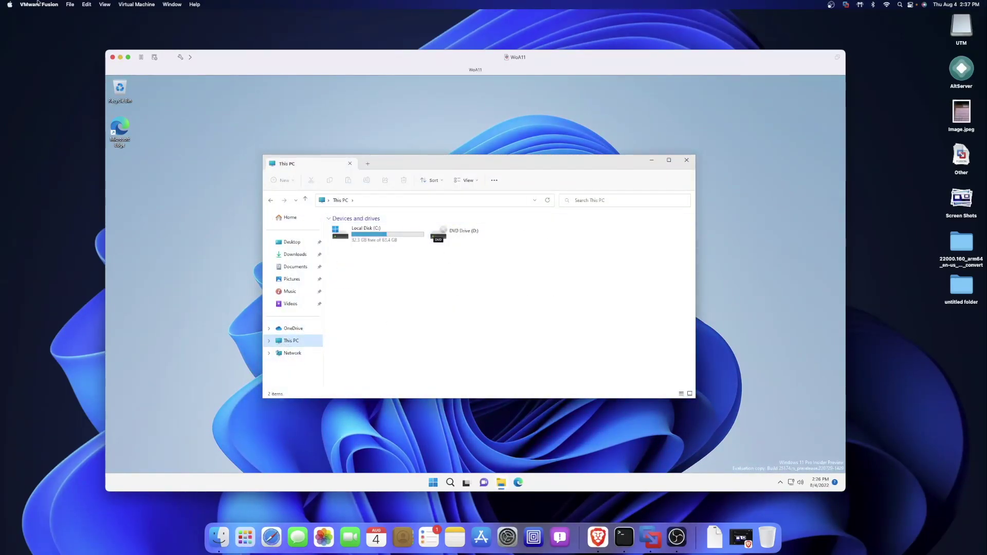
pyautogui.click(154, 5)
pyautogui.click(149, 122)
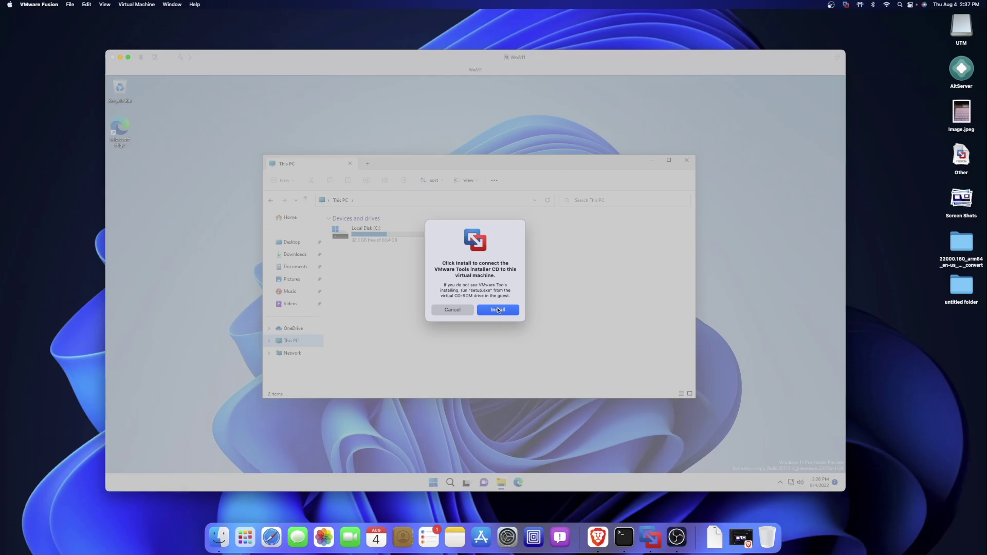
# Connect the VMware Tools disc as DVD Drive (D:), browse its folders, then close its window
pyautogui.click(498, 310)
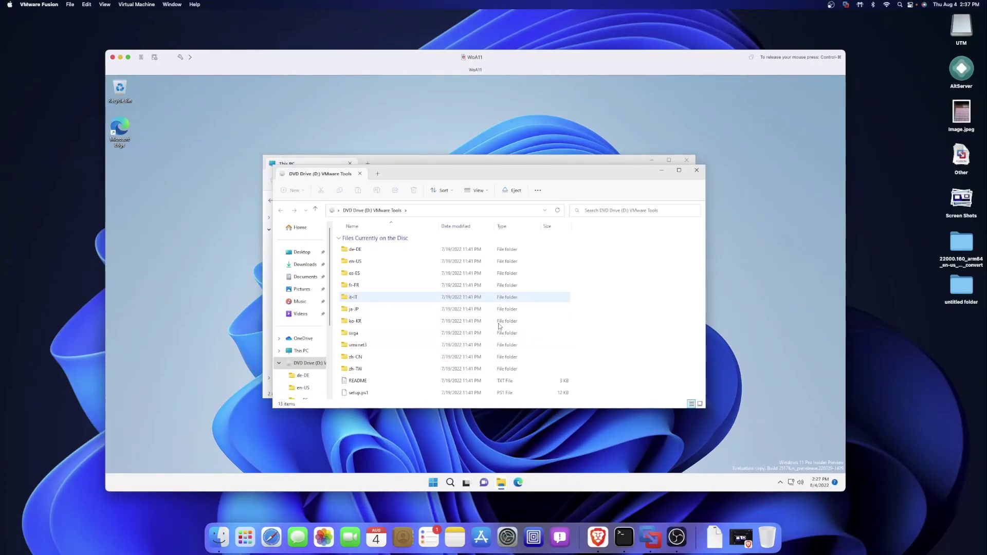
pyautogui.rightClick(381, 399)
pyautogui.click(402, 409)
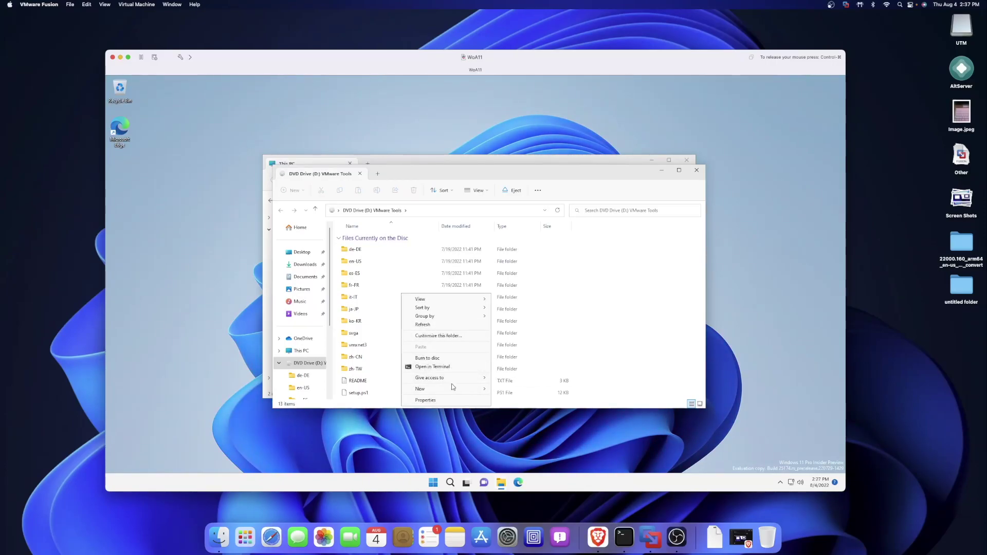
pyautogui.click(636, 318)
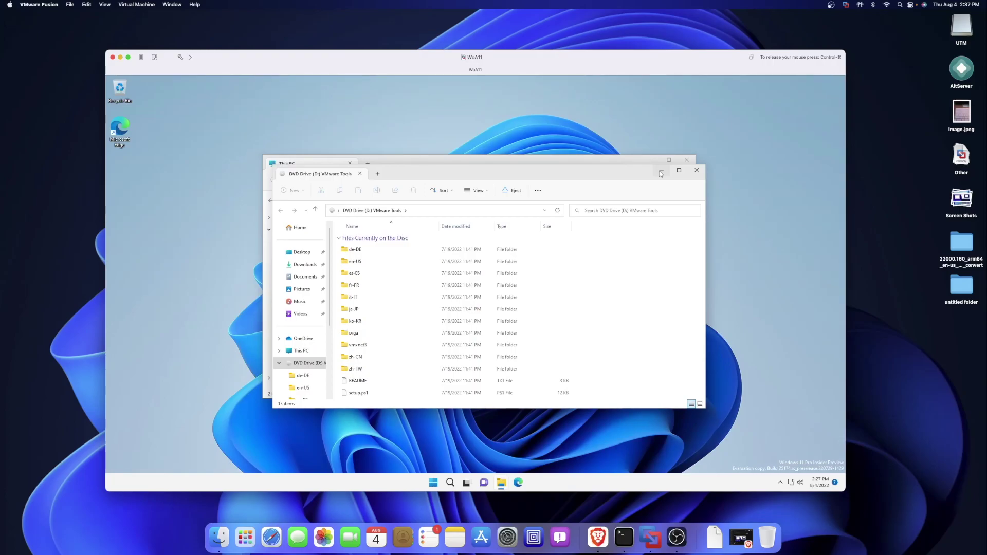
pyautogui.click(697, 170)
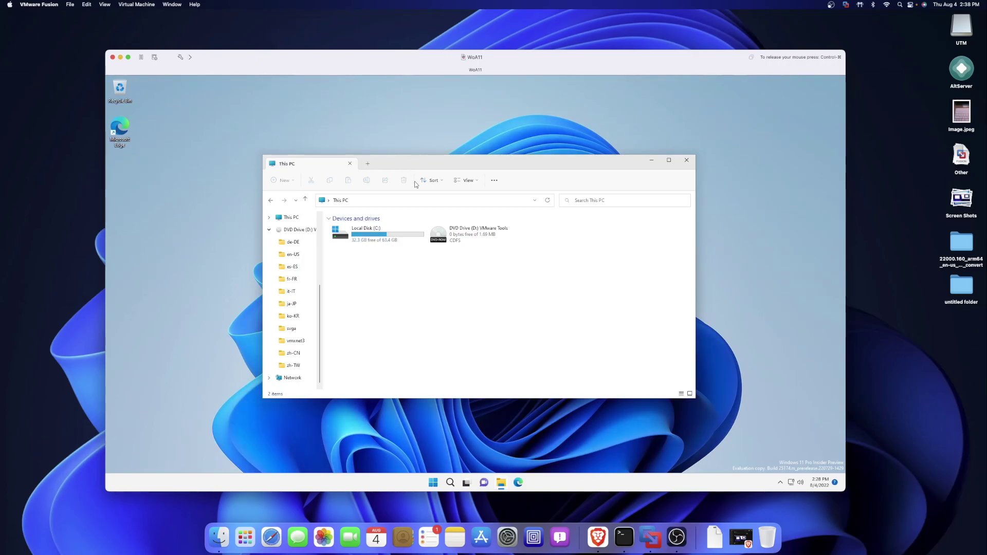
# Minimize This PC and try dragging a Mac screenshot from Screen Shots into the VM
pyautogui.click(652, 162)
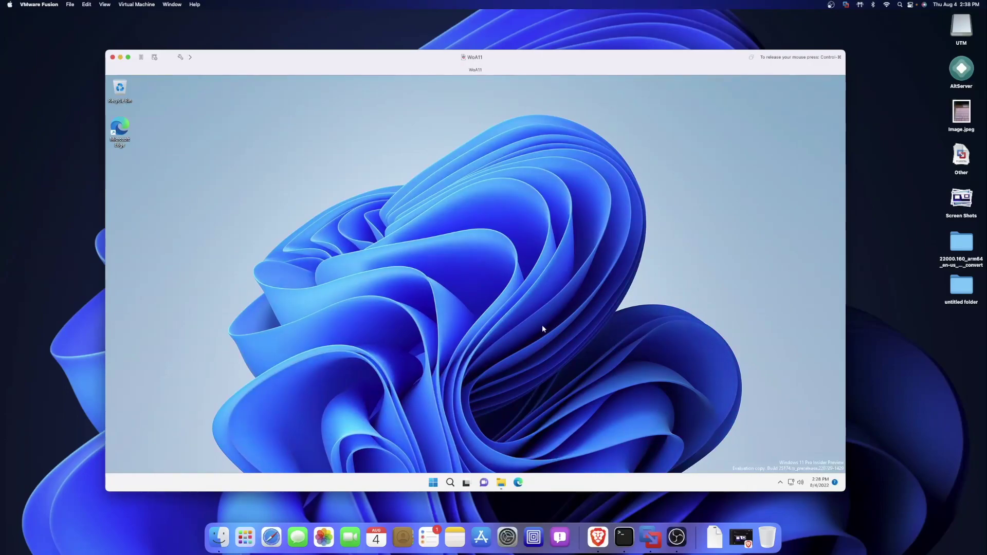
pyautogui.click(966, 199)
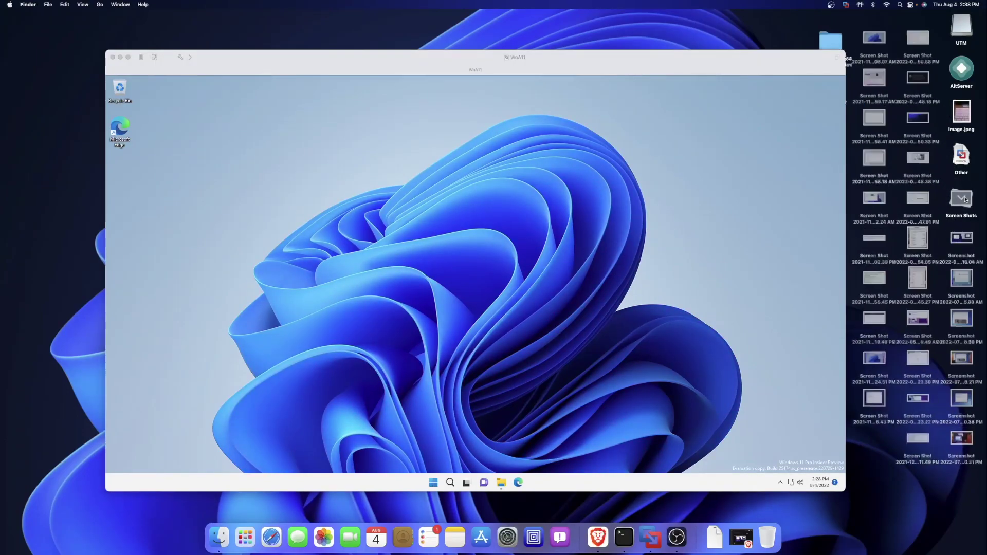
pyautogui.moveTo(867, 201); pyautogui.dragTo(674, 221)
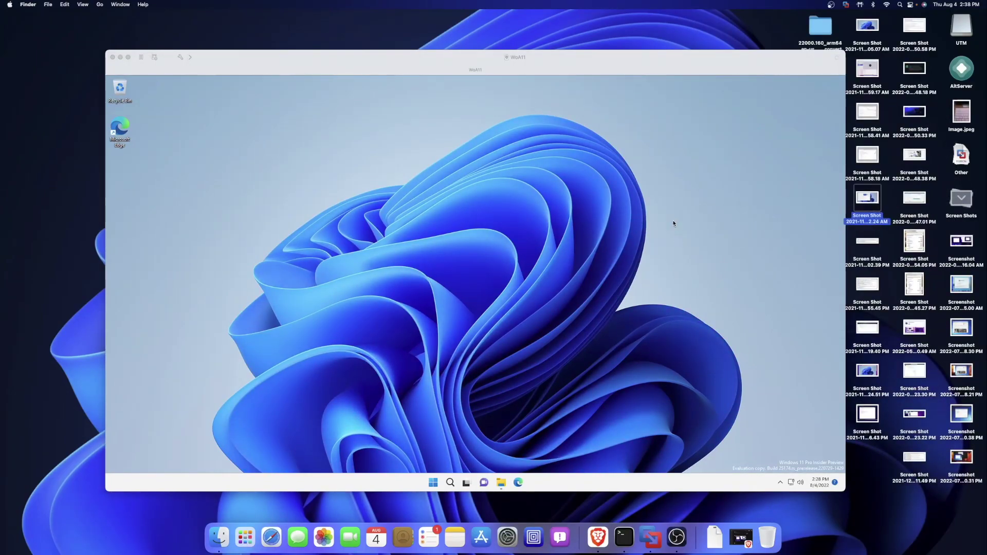
pyautogui.moveTo(883, 207); pyautogui.dragTo(194, 268)
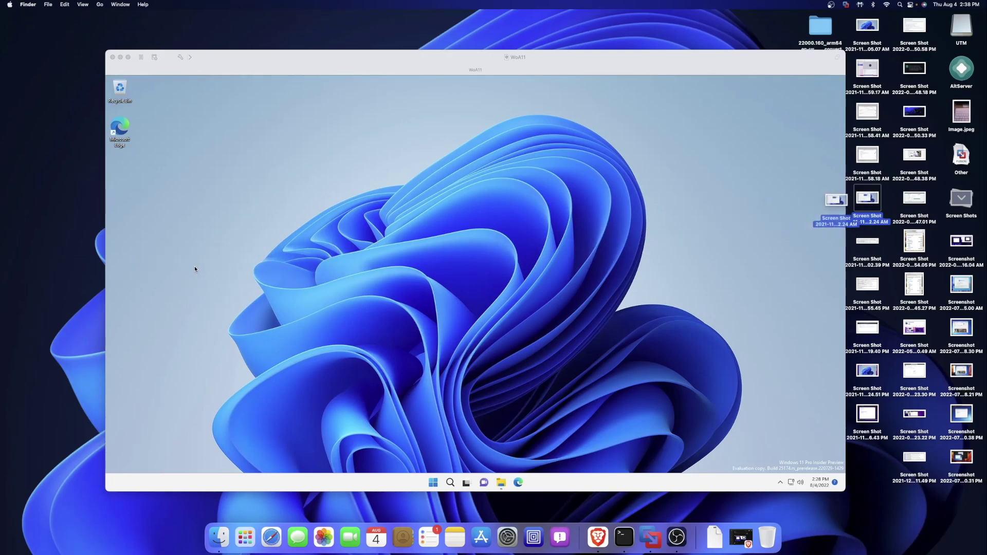
pyautogui.rightClick(864, 206)
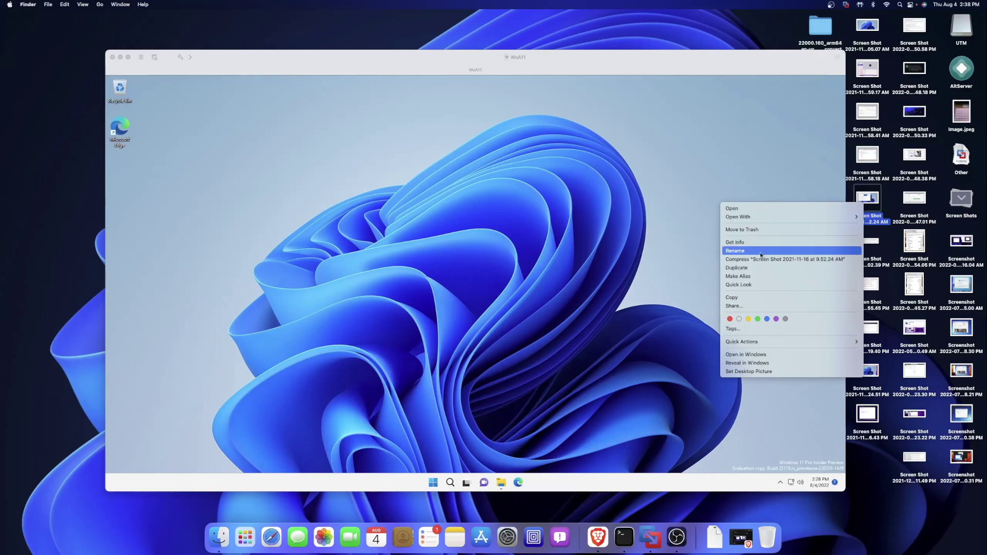
pyautogui.click(706, 274)
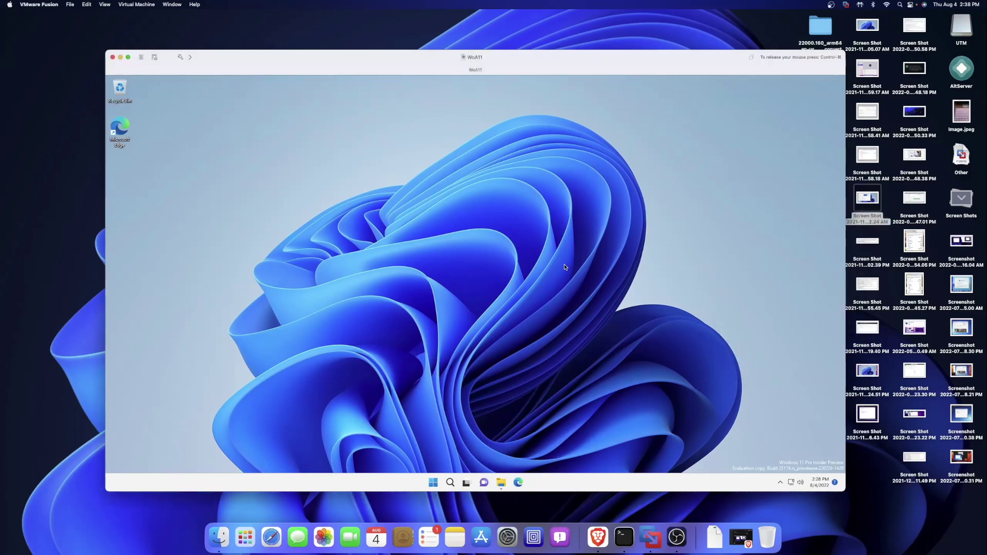
# Browse the Windows desktop context menu, dismiss it, and collapse the Screen Shots stack
pyautogui.rightClick(544, 272)
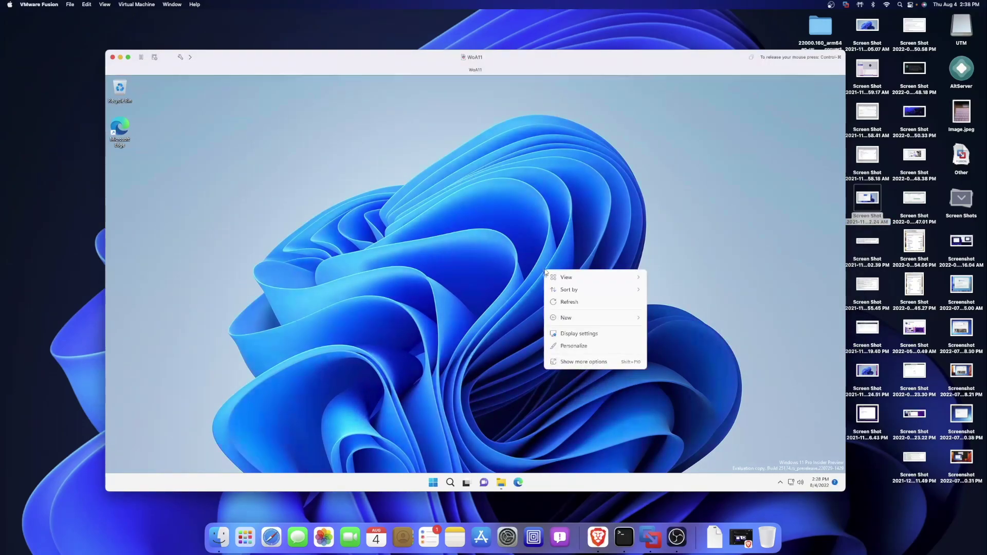
pyautogui.click(571, 363)
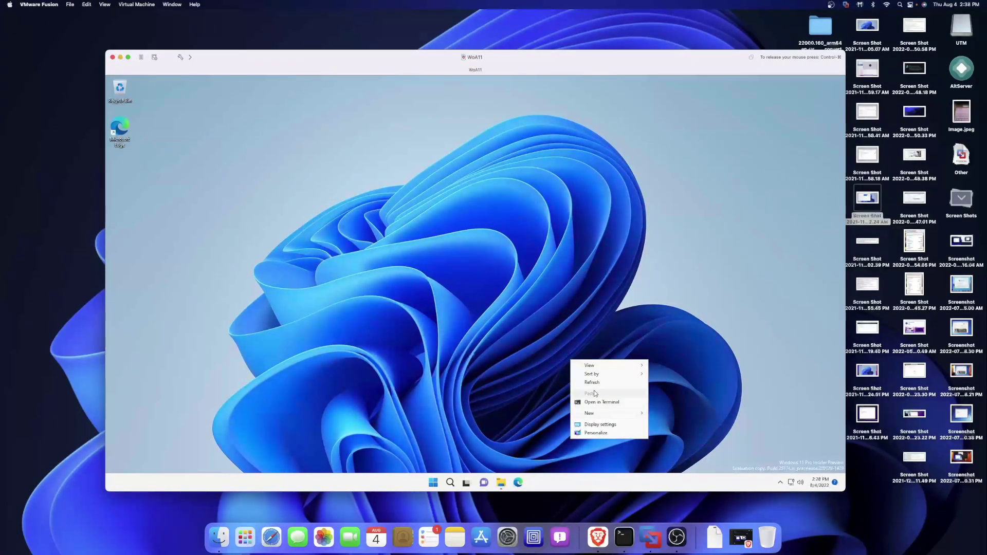
pyautogui.click(464, 248)
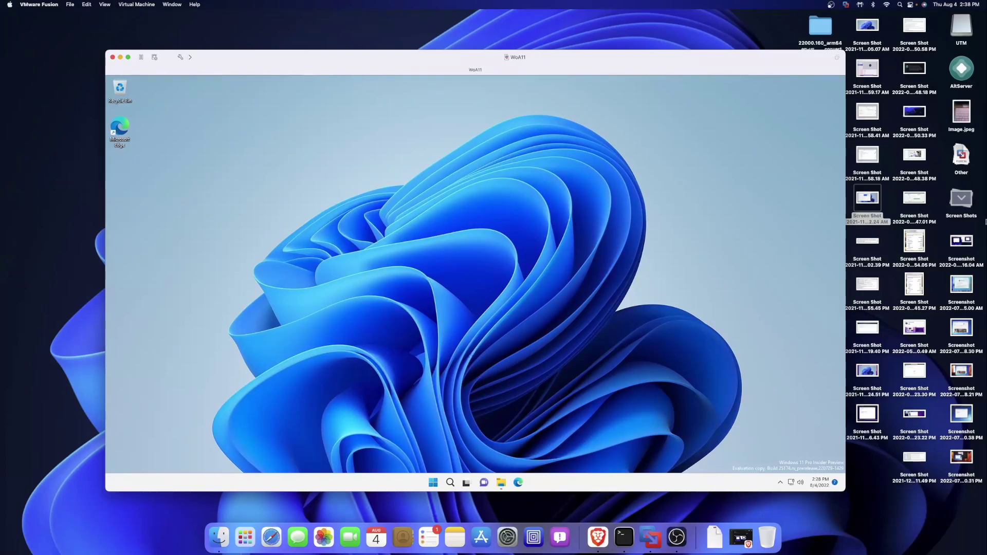
pyautogui.moveTo(964, 199); pyautogui.dragTo(962, 199)
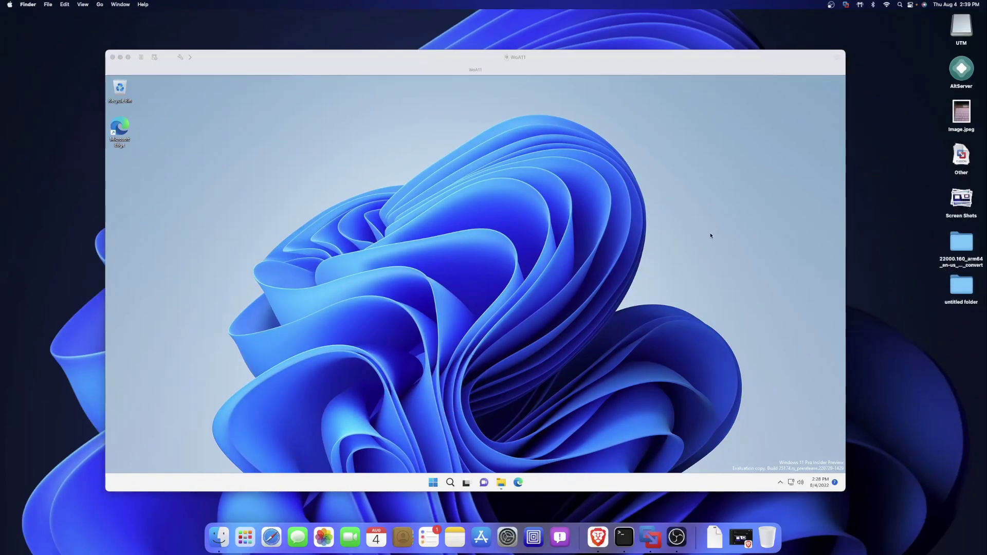
# Focus the VM and launch File Explorer from the Windows Start menu
pyautogui.click(512, 274)
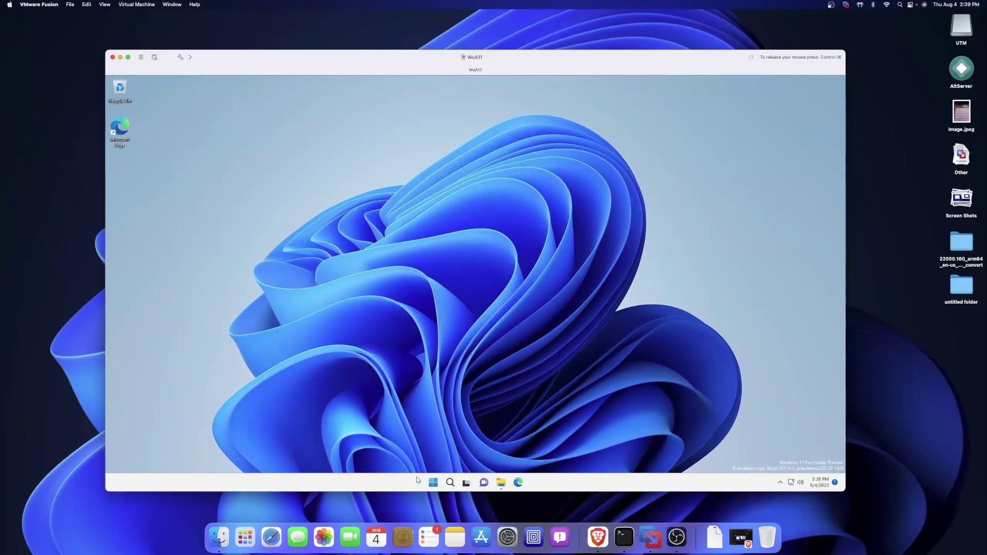
pyautogui.click(431, 483)
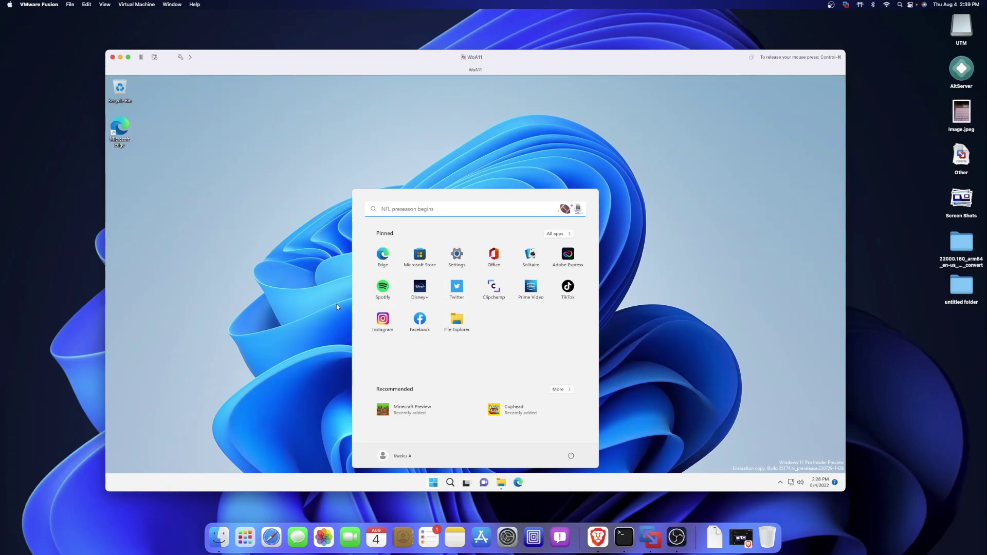
pyautogui.click(456, 323)
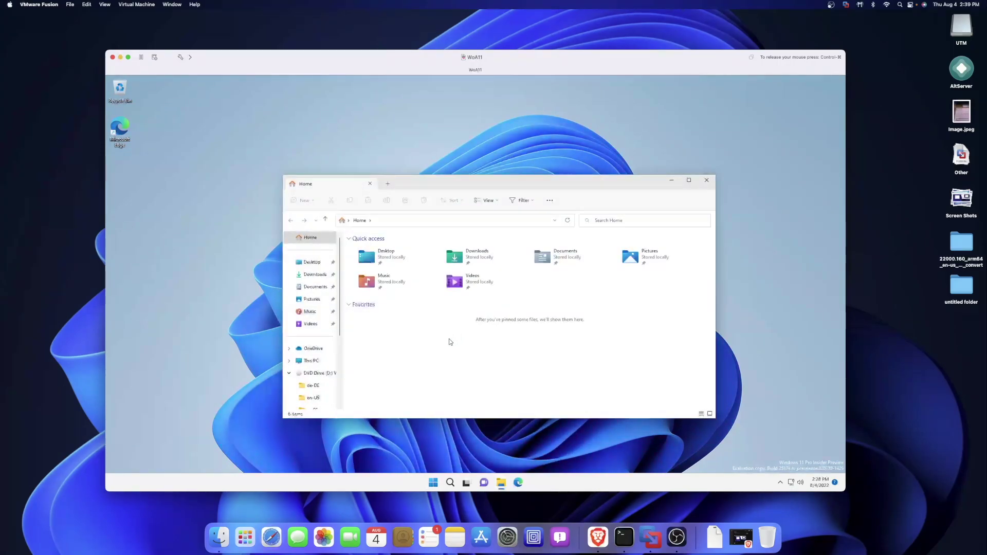
# Open Downloads, select the 14,847 KB XboxInstaller, and bring up the Start menu
pyautogui.doubleClick(484, 261)
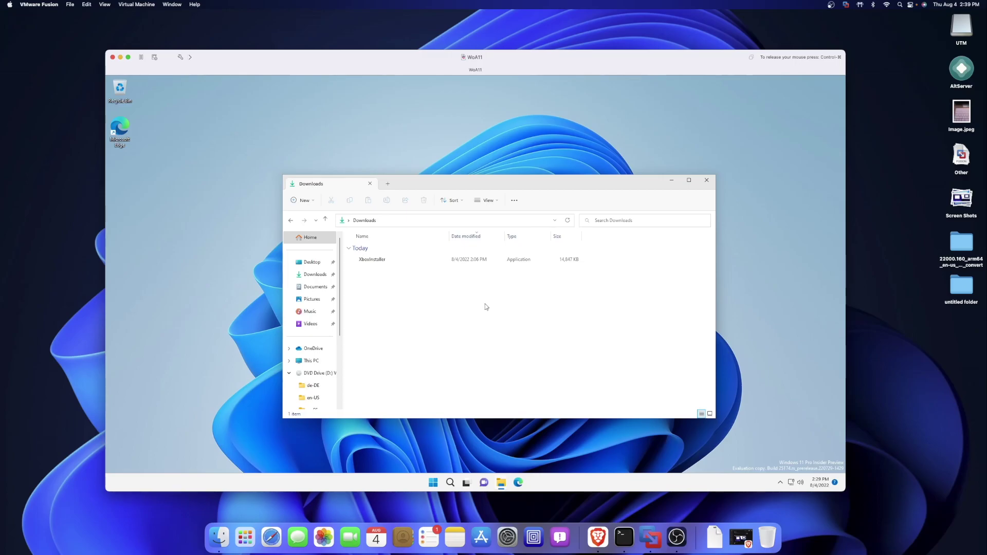
pyautogui.click(374, 263)
pyautogui.press('super')
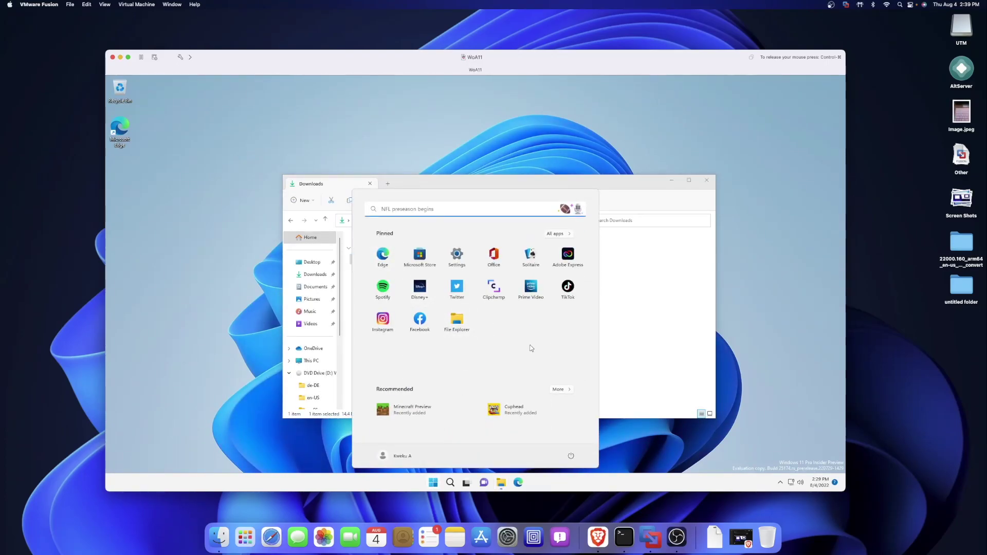
# Search 'xbox' to open the Xbox app on Game Pass, then bring Downloads forward
pyautogui.write('xbox')
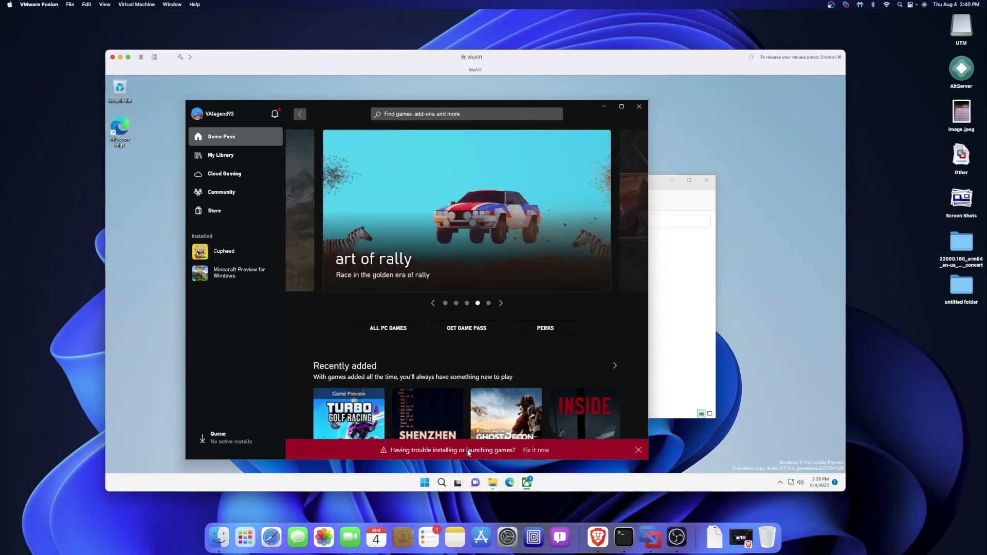
pyautogui.click(650, 369)
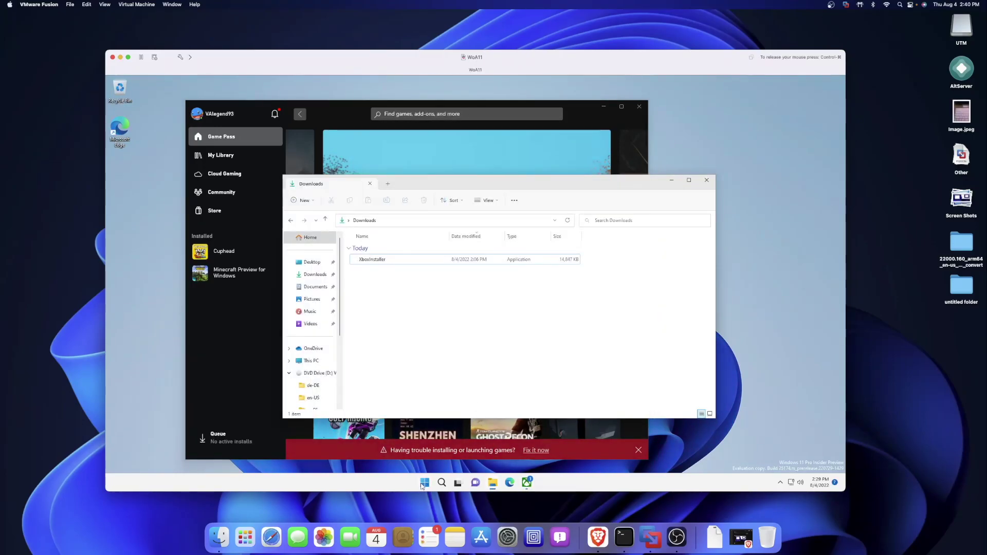
# Launch the Microsoft Store from Start, scroll its Home page, then return to Downloads and Start
pyautogui.press('super')
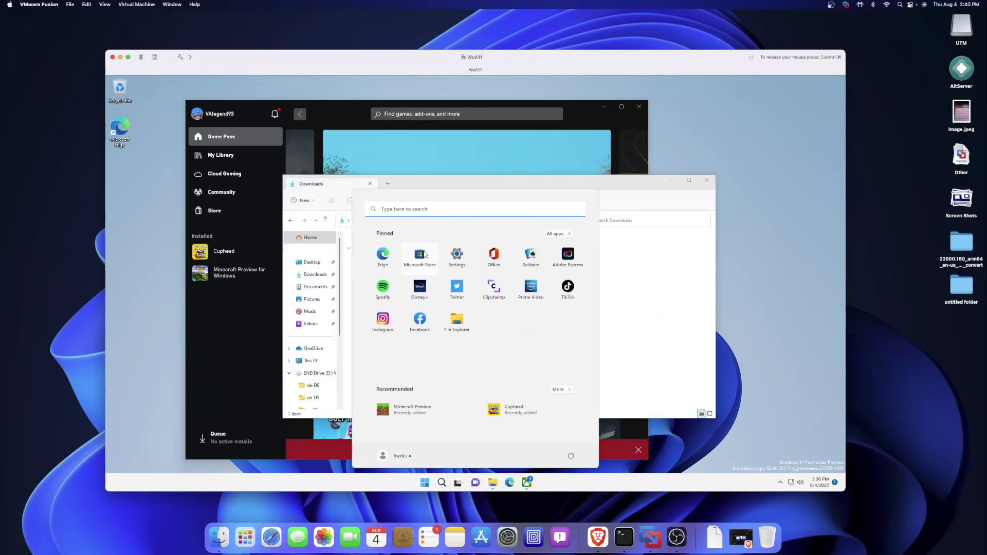
pyautogui.click(416, 254)
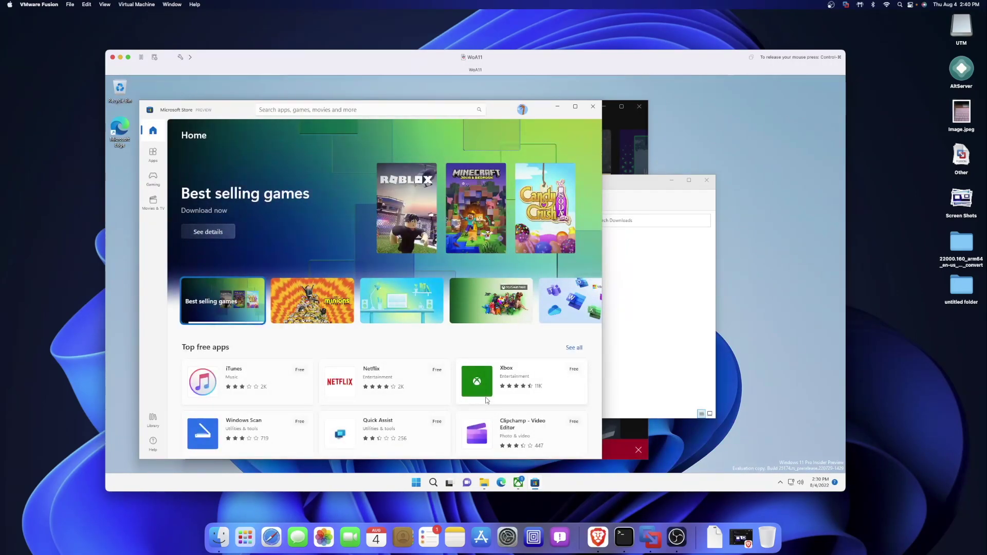
pyautogui.scroll(-10, 437, 405)
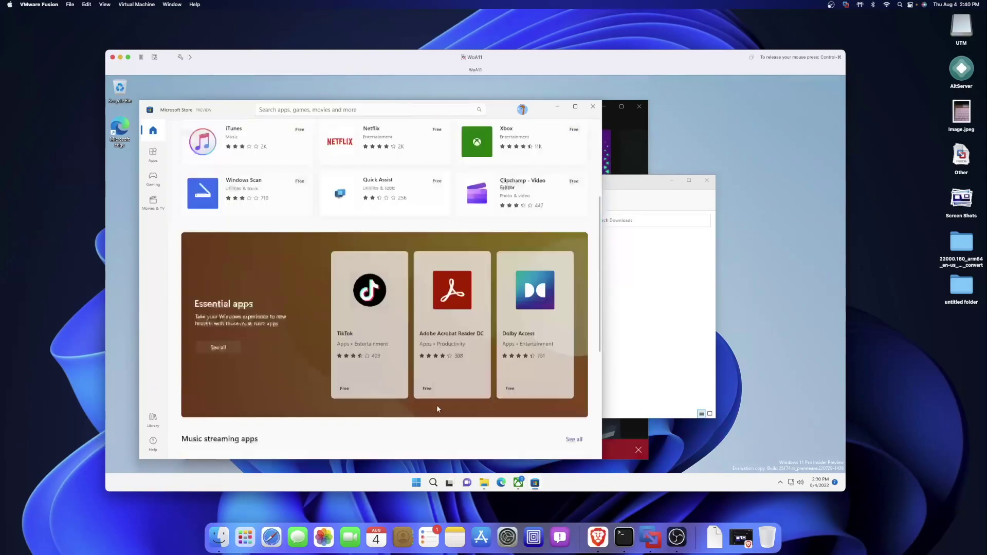
pyautogui.scroll(10, 437, 406)
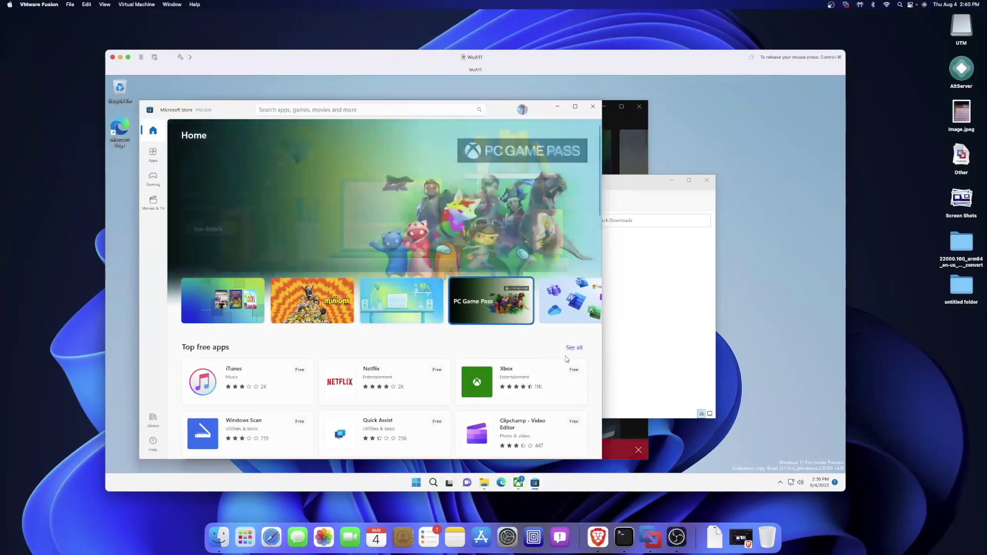
pyautogui.click(622, 353)
pyautogui.click(416, 482)
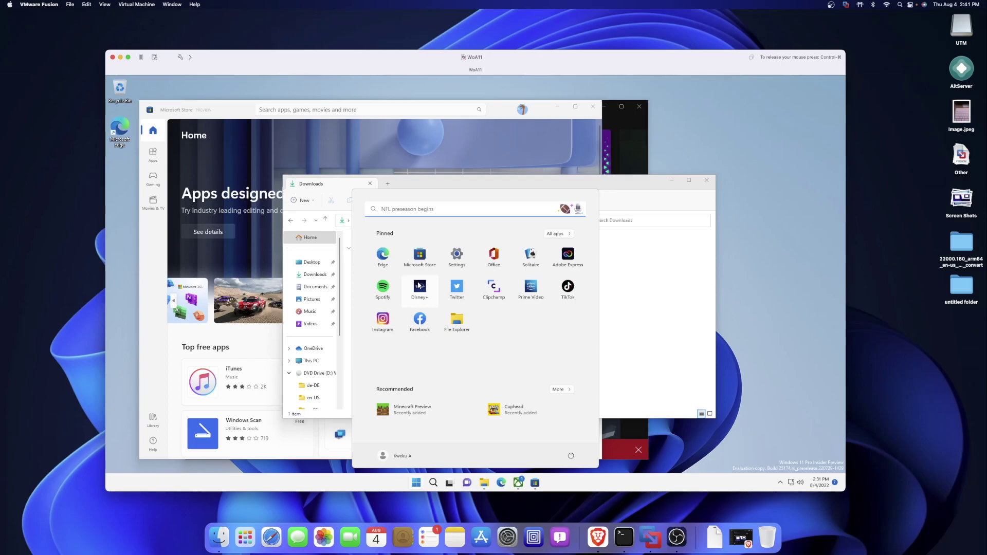
# Minimize Downloads and open Display settings, keeping the resolution at 1920 × 1080
pyautogui.click(626, 318)
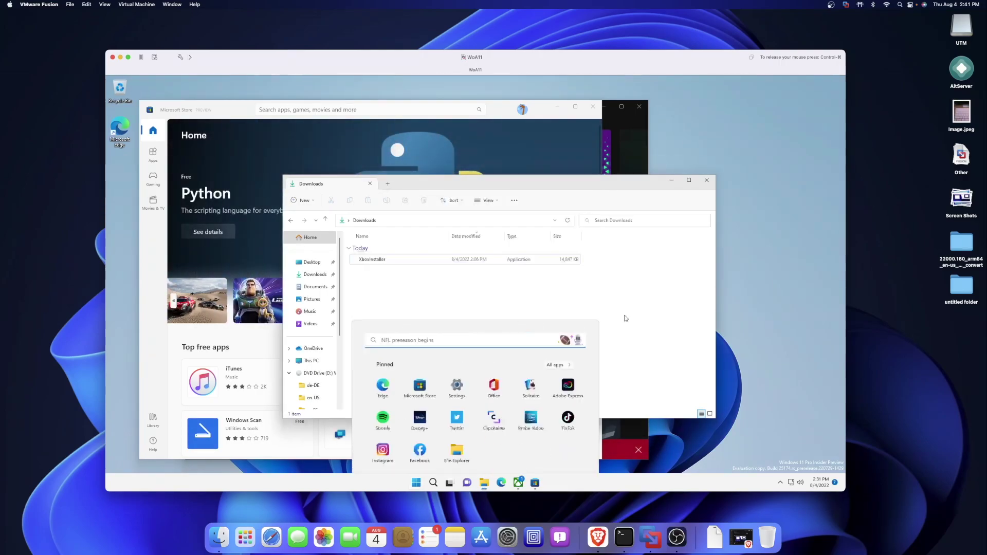
pyautogui.click(671, 179)
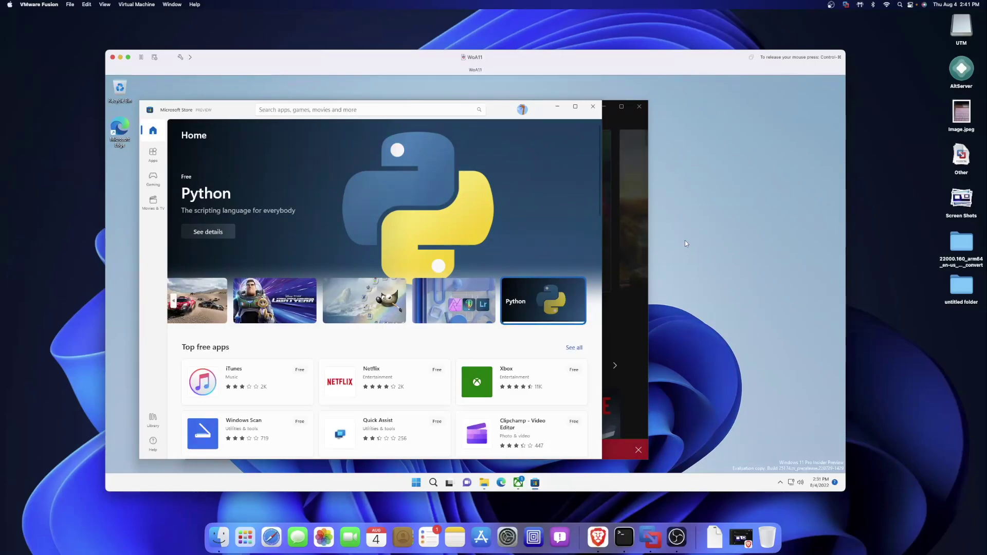
pyautogui.rightClick(704, 312)
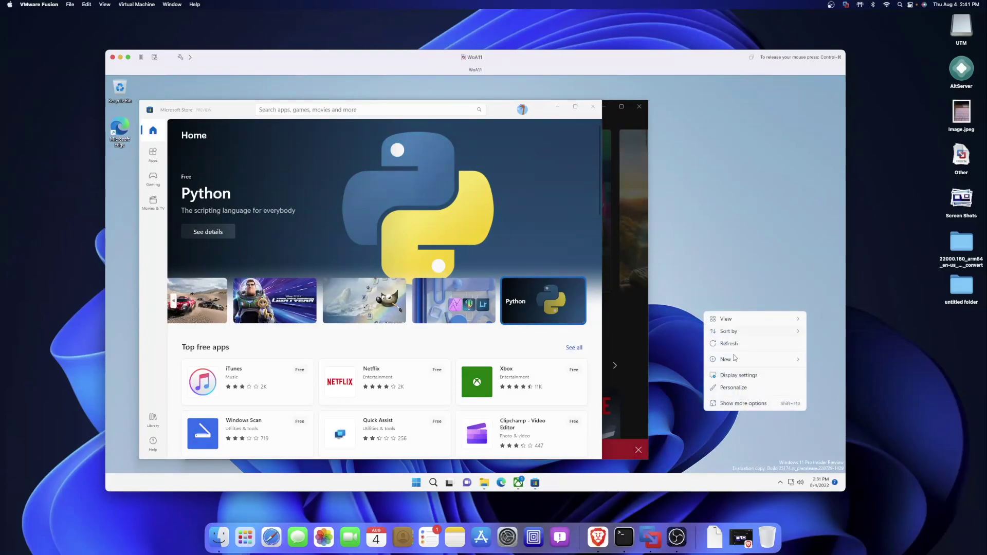
pyautogui.click(733, 373)
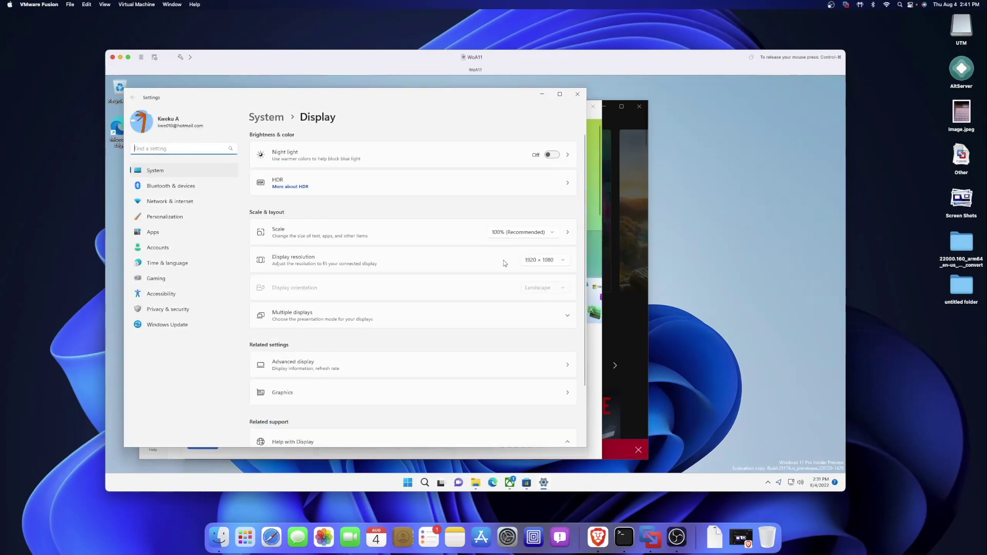
pyautogui.click(534, 260)
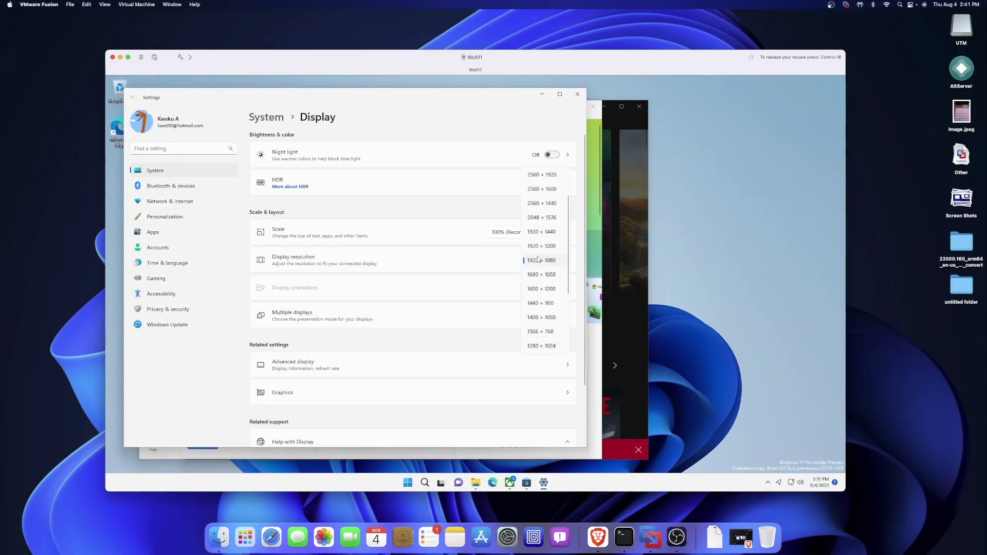
pyautogui.scroll(1, 533, 261)
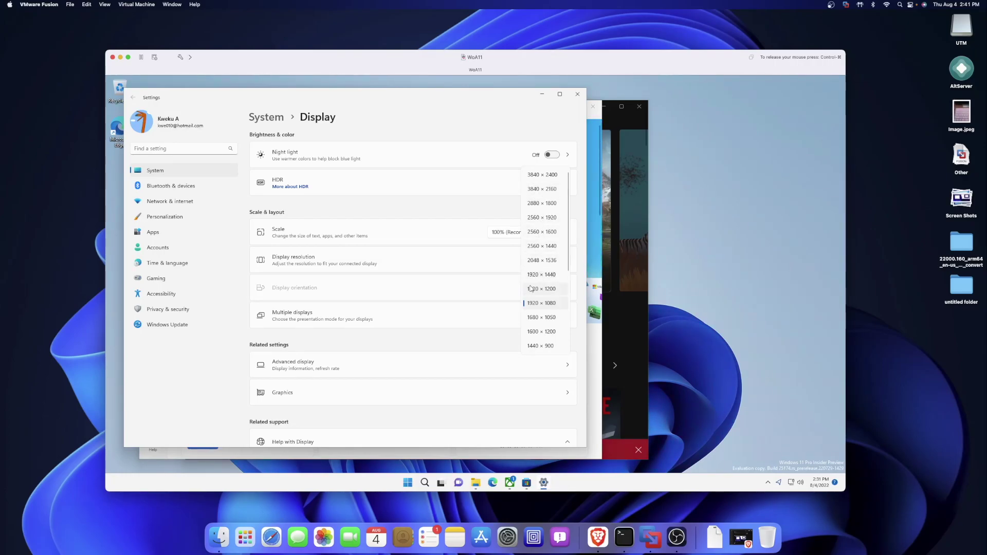
pyautogui.click(381, 343)
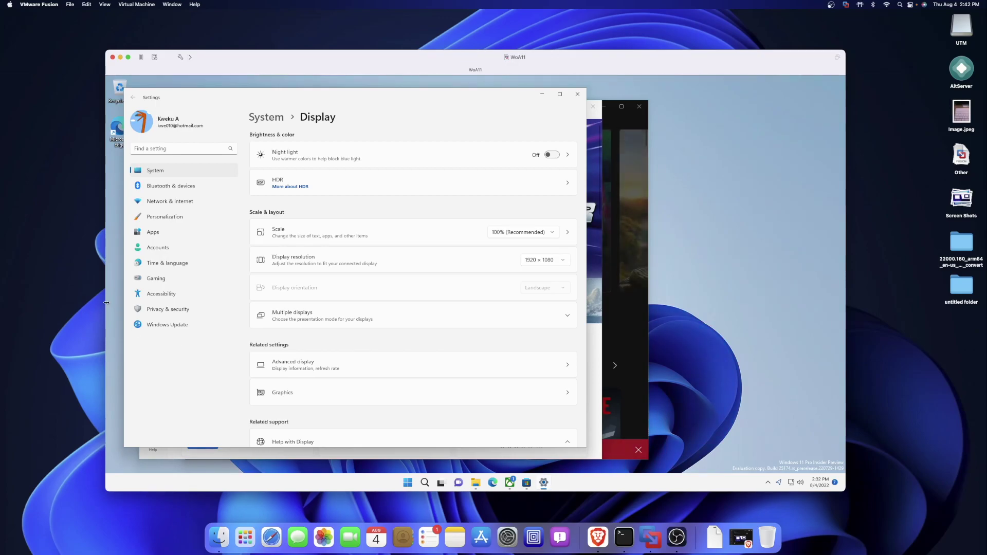
# Visit Windows Update, then close Settings and the Microsoft Store
pyautogui.click(182, 324)
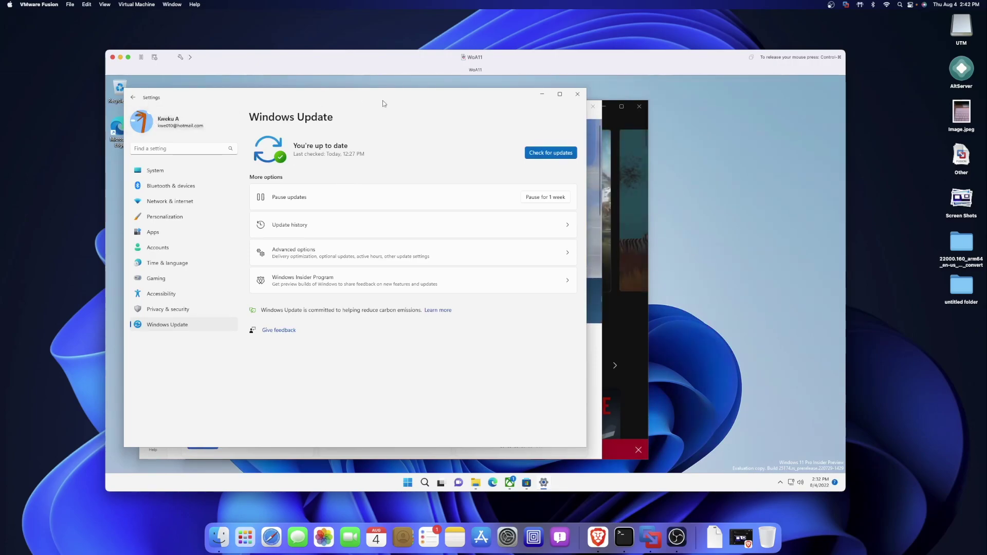
pyautogui.click(577, 94)
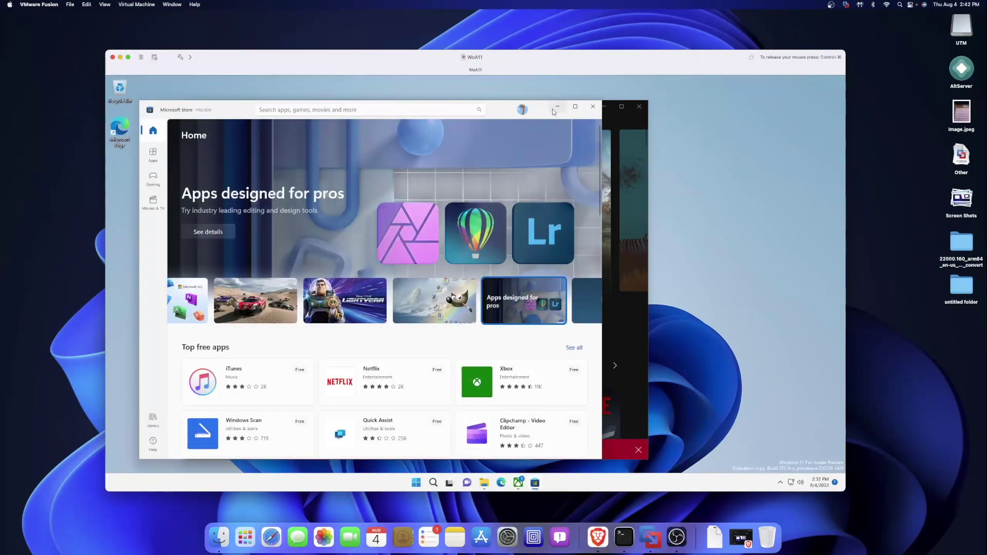
pyautogui.click(374, 310)
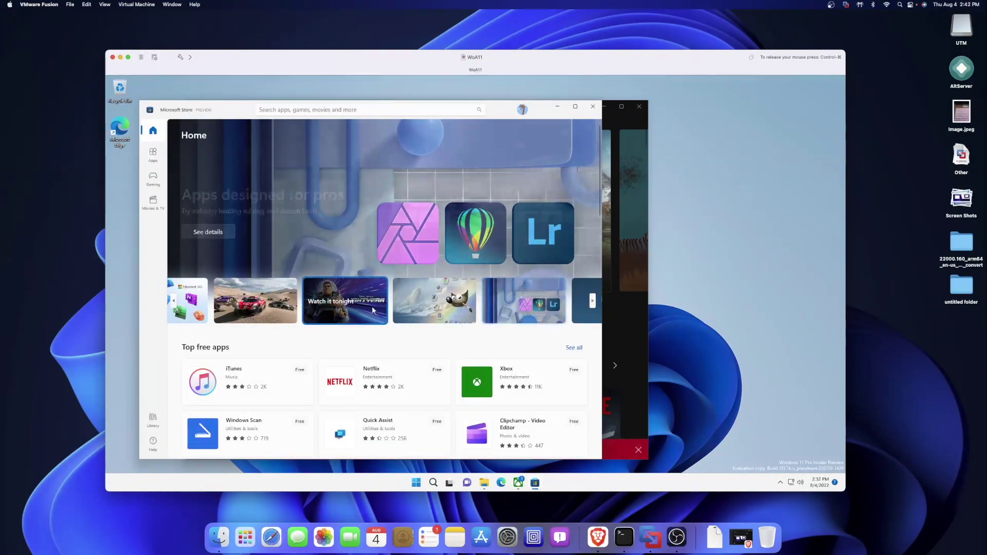
pyautogui.click(589, 108)
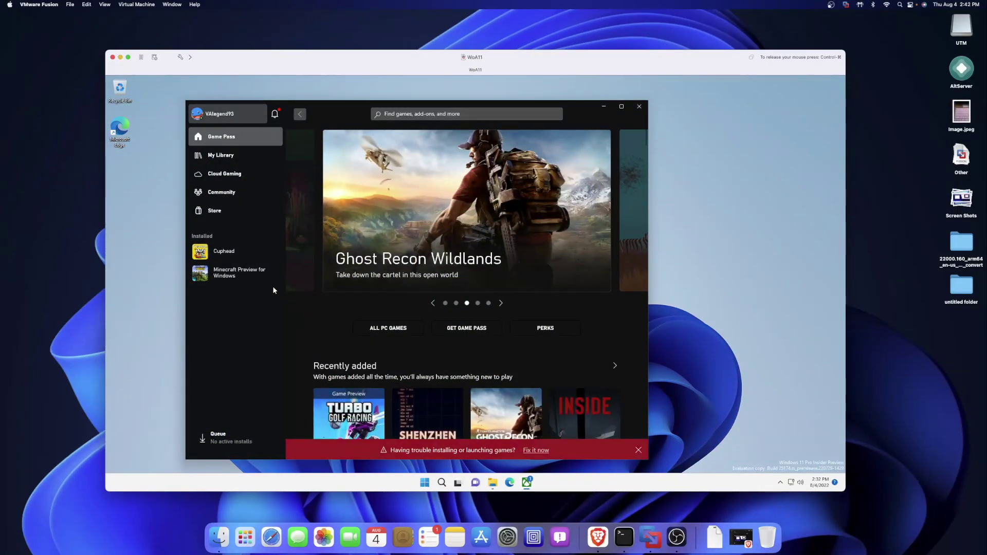
# Launch Cuphead from the Xbox app's Installed list, then close its window
pyautogui.moveTo(241, 251)
pyautogui.click(251, 251)
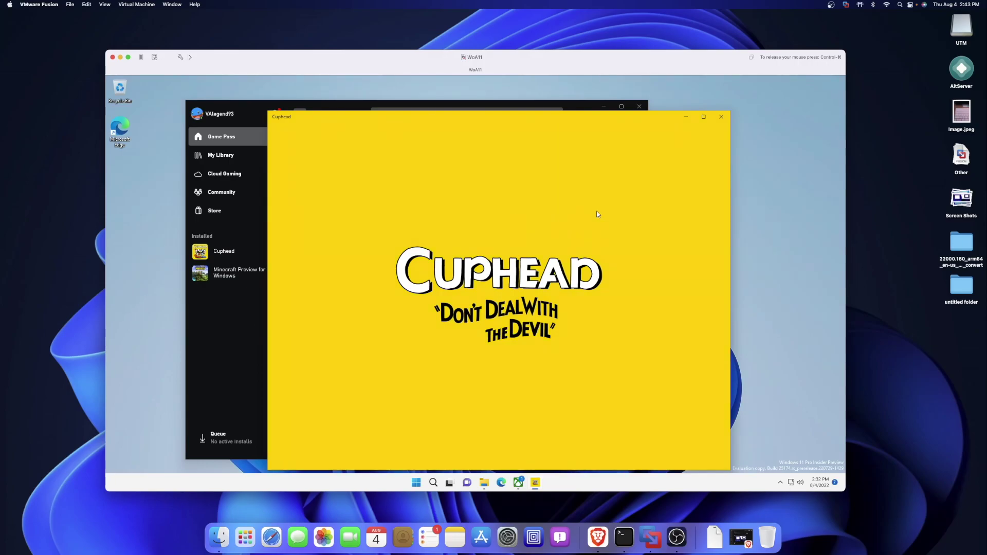
pyautogui.click(722, 117)
# Launch Minecraft Preview and bring the Xbox app back in front
pyautogui.moveTo(248, 273)
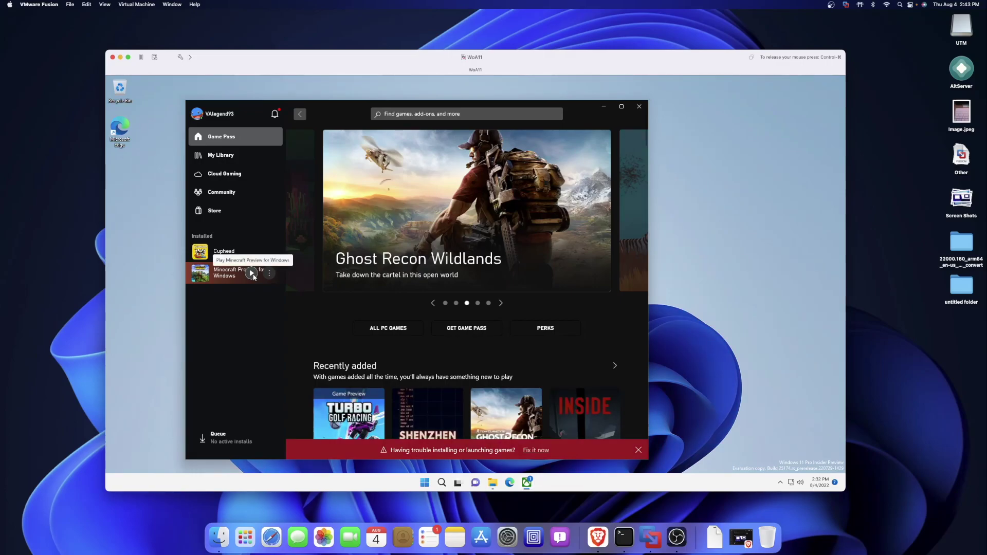
pyautogui.click(252, 273)
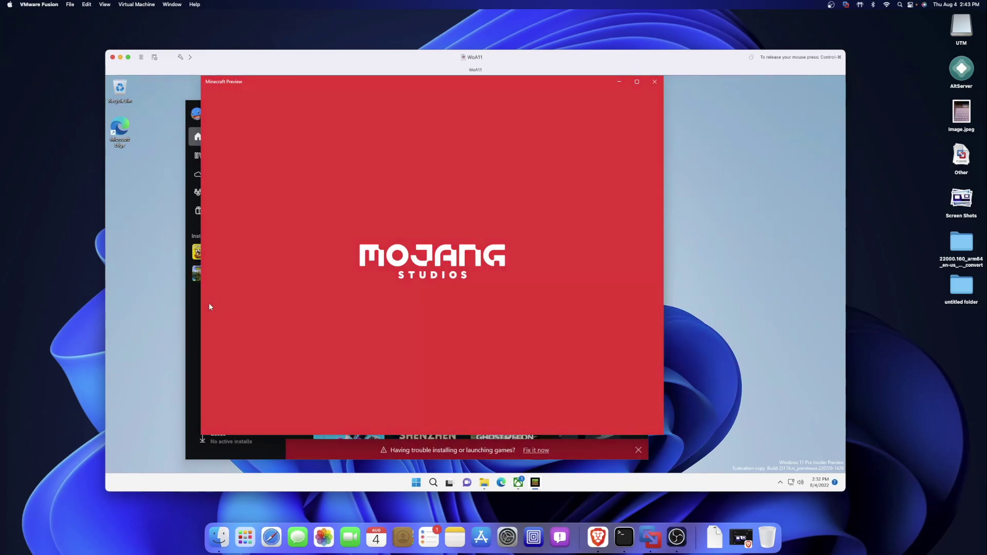
pyautogui.click(195, 309)
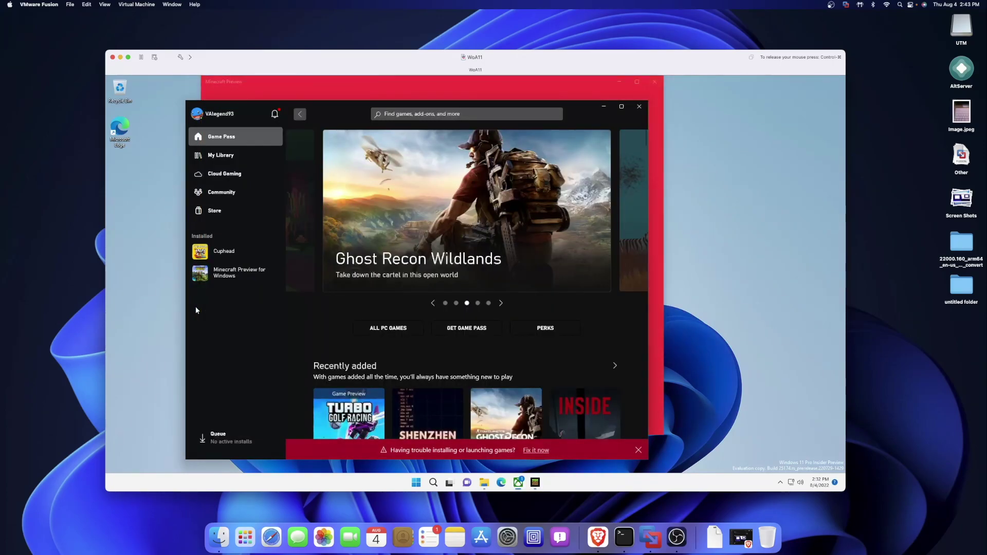
# Use 'Fix it now' to open Xbox game troubleshooting help, then bring Minecraft Preview forward
pyautogui.click(538, 450)
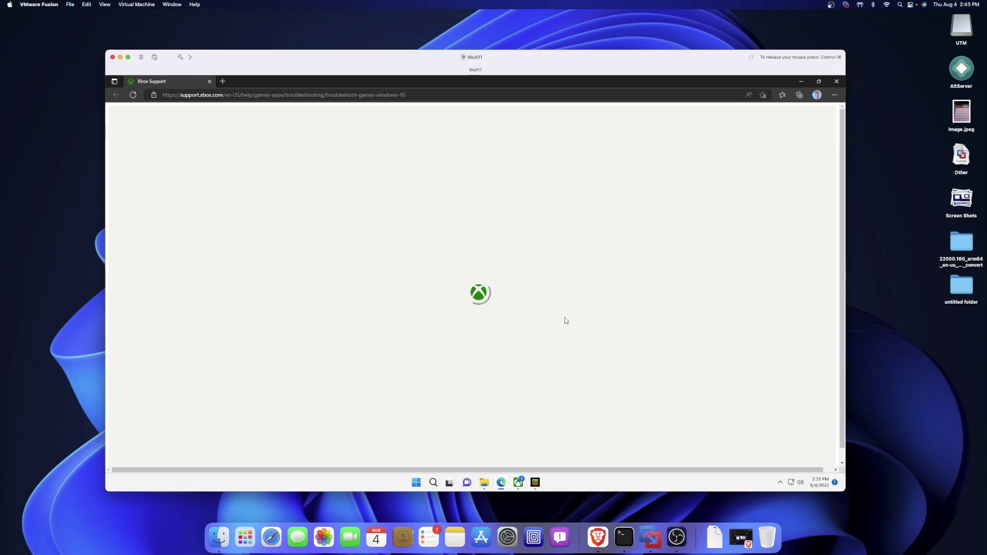
pyautogui.click(535, 482)
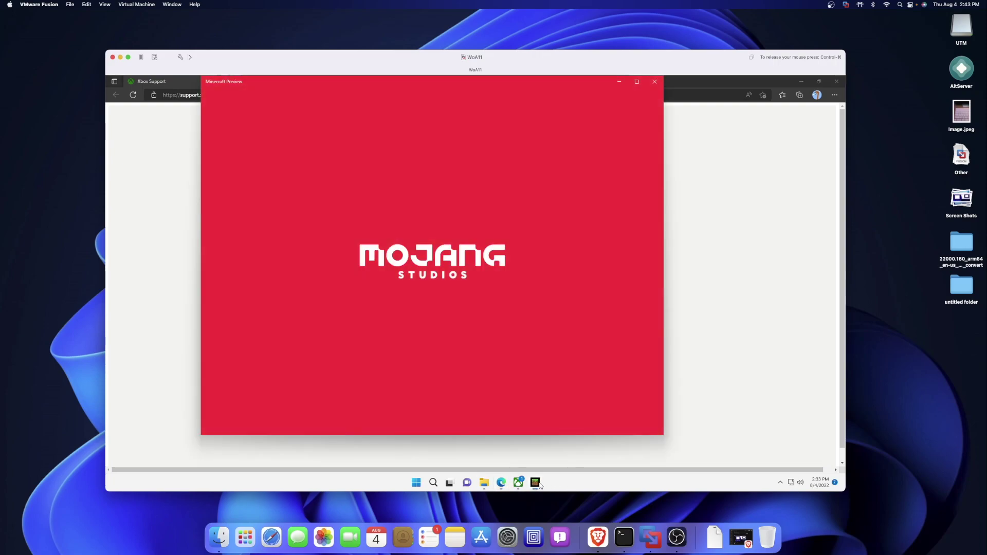
# Close Minecraft Preview to return to the Xbox app, then stop the OBS screen recording
pyautogui.click(654, 82)
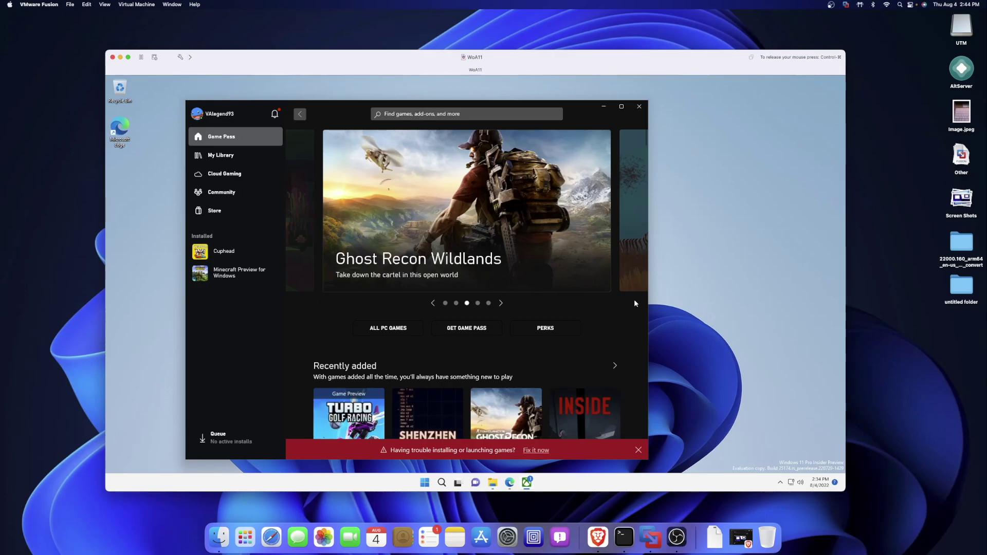
pyautogui.click(676, 537)
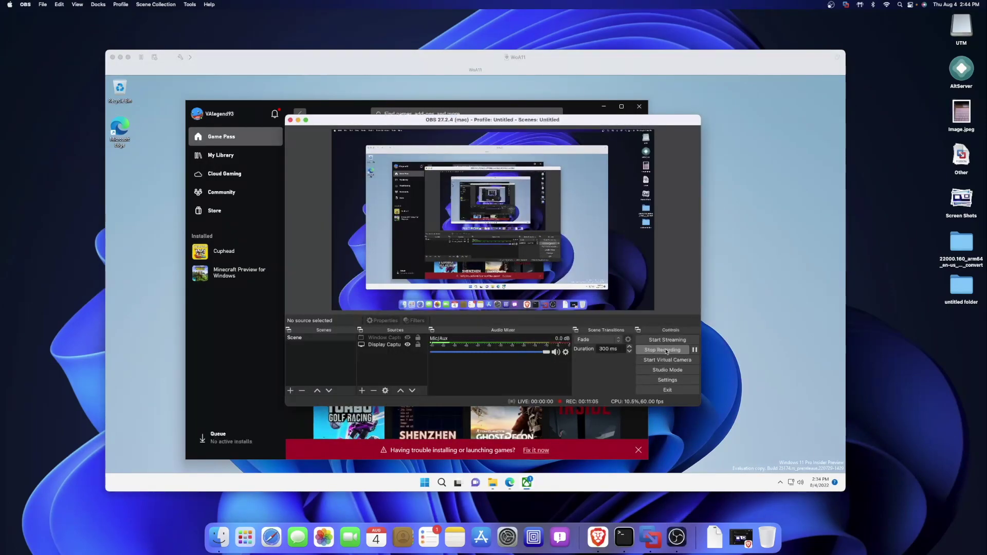
pyautogui.click(664, 350)
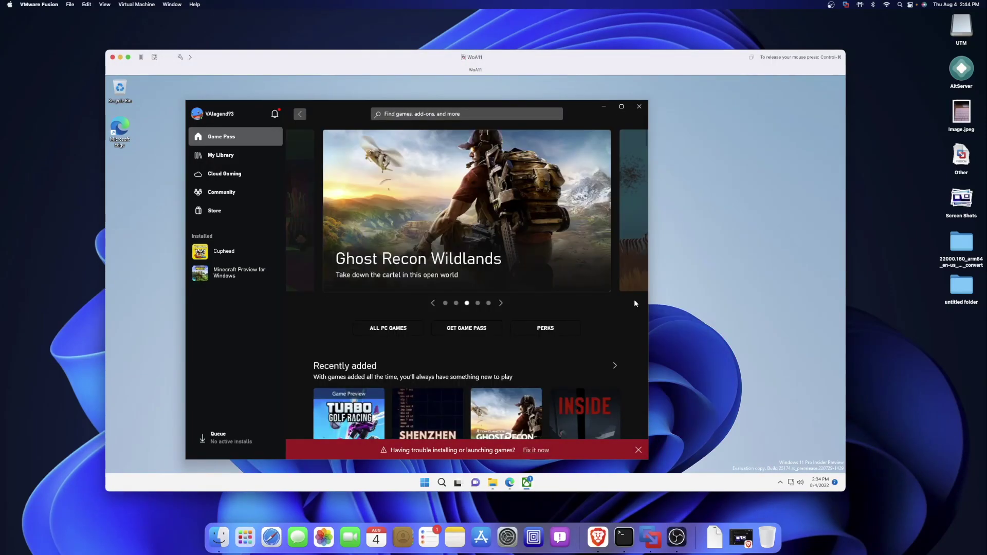